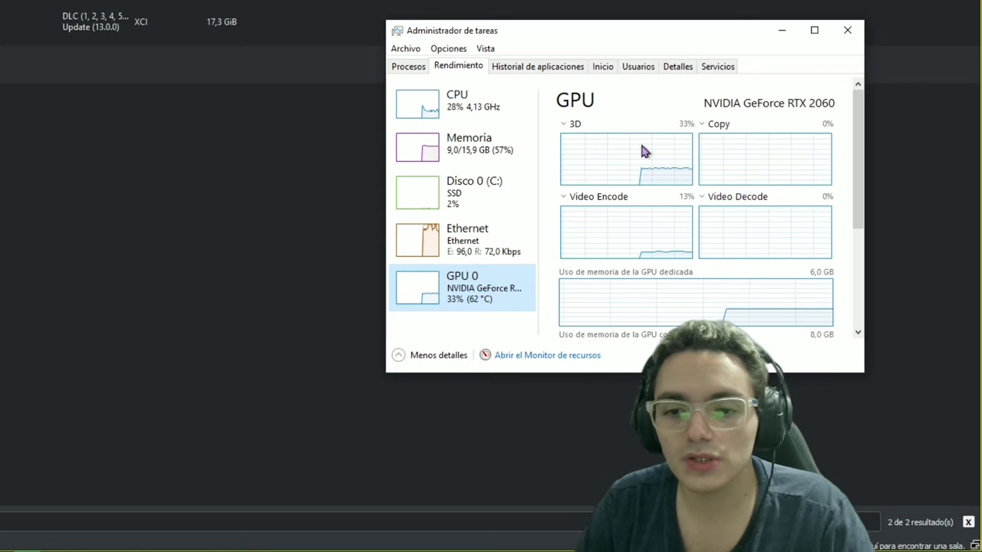
Step: Compare the CPU and GPU 0 usage graphs in the Task Manager performance view
click(525, 121)
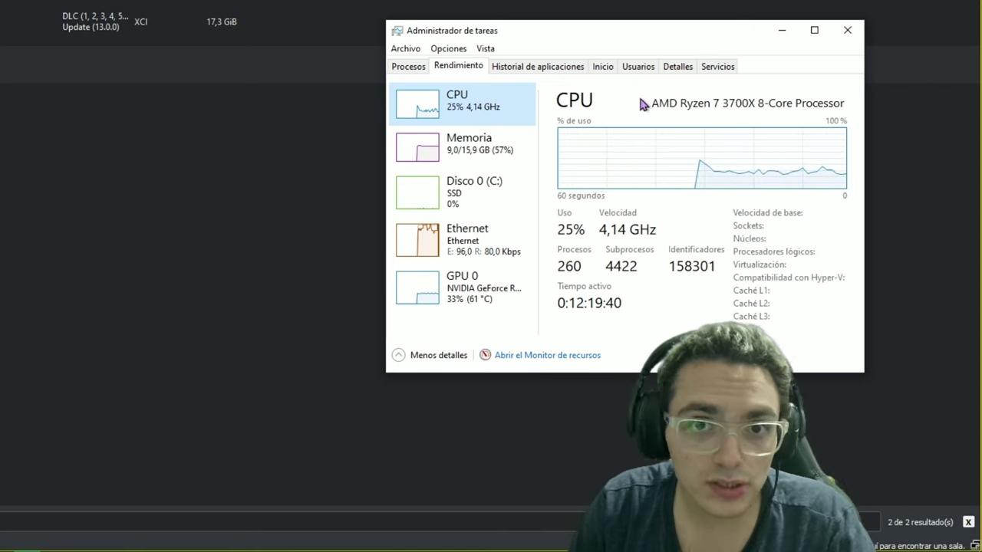
click(495, 295)
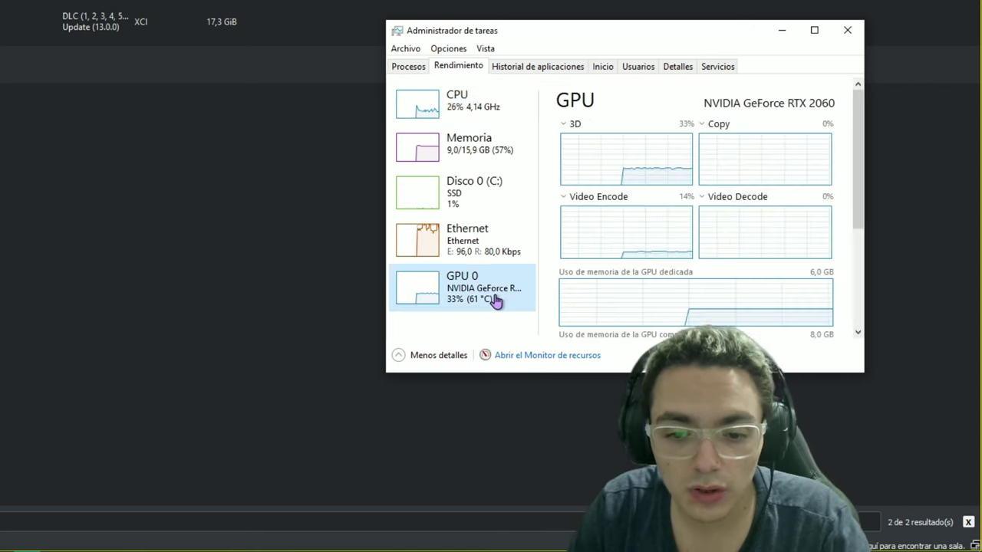
click(497, 115)
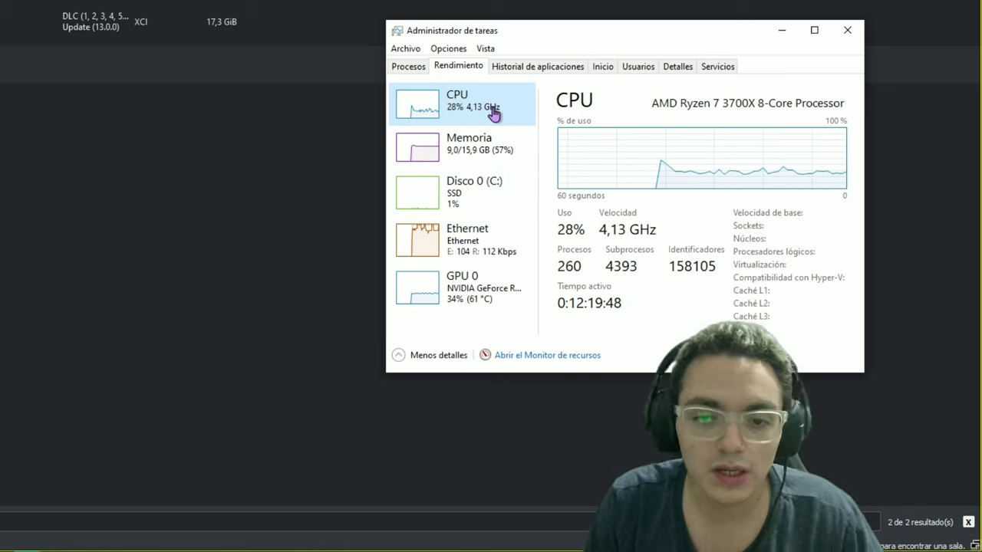
click(465, 285)
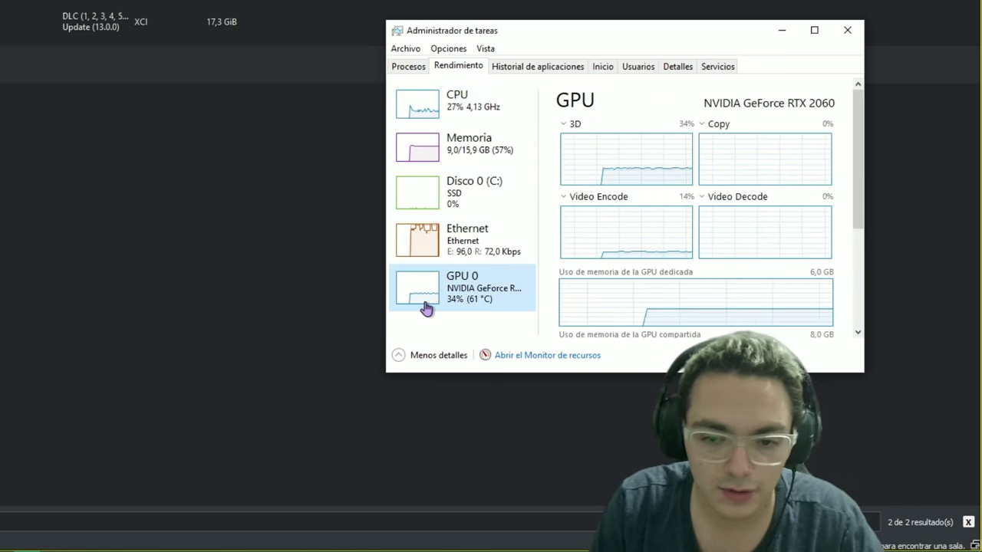
click(477, 105)
drag(610, 39, 647, 113)
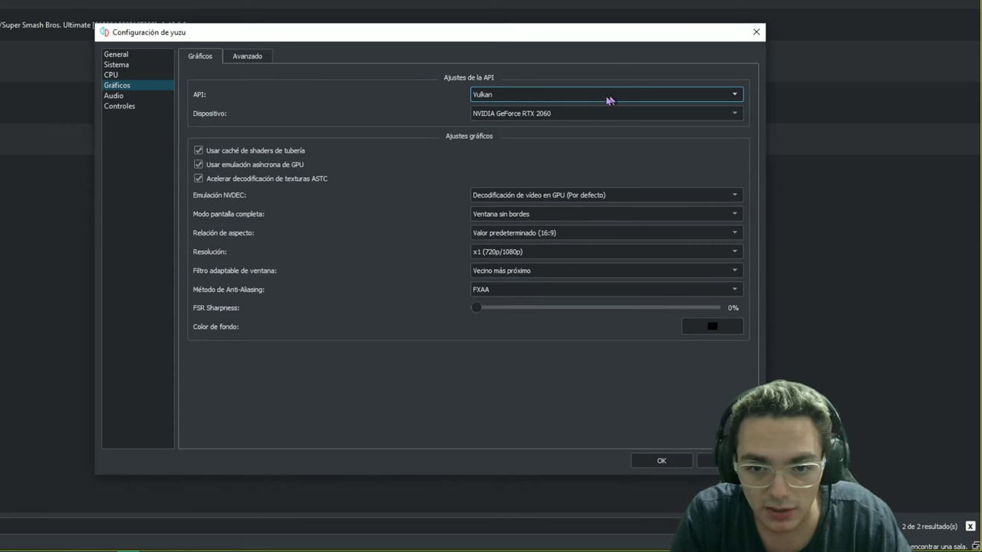
Step: Set the graphics API to Vulkan and the device to NVIDIA GeForce RTX 2060
click(580, 101)
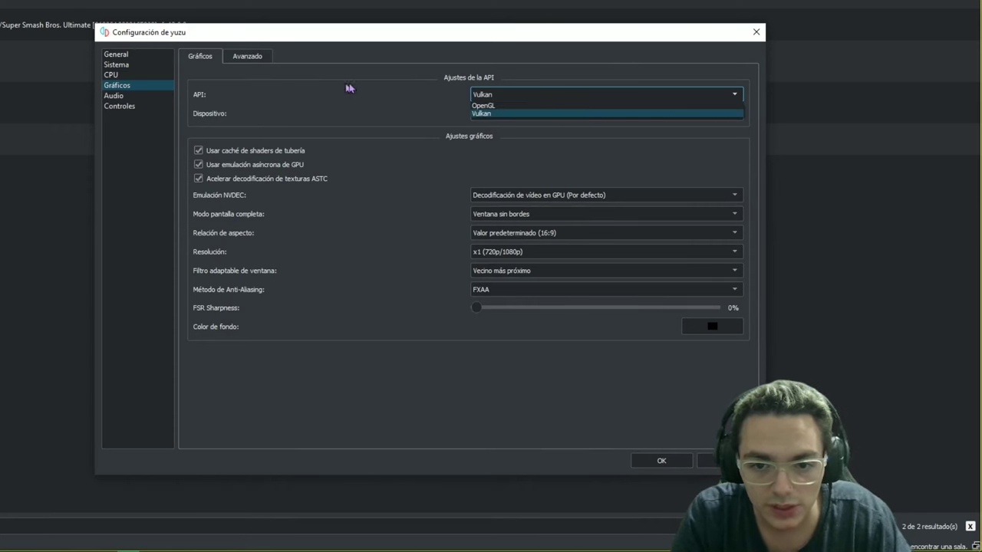
click(505, 113)
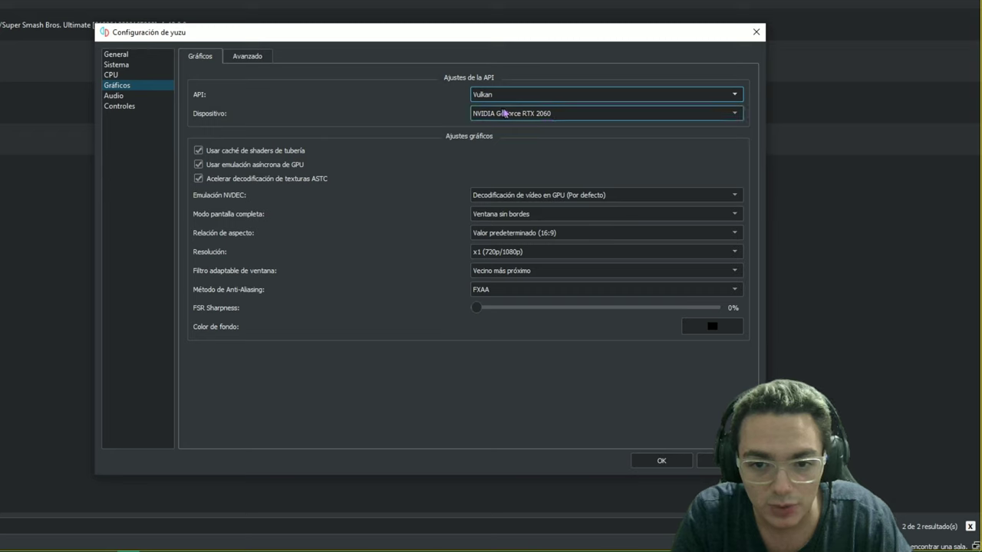
click(570, 115)
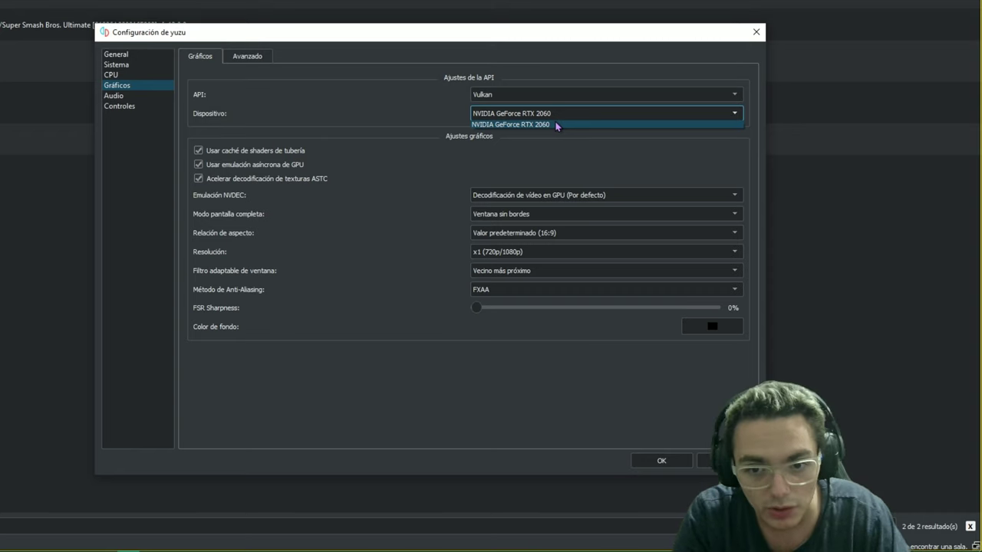
click(557, 125)
click(536, 96)
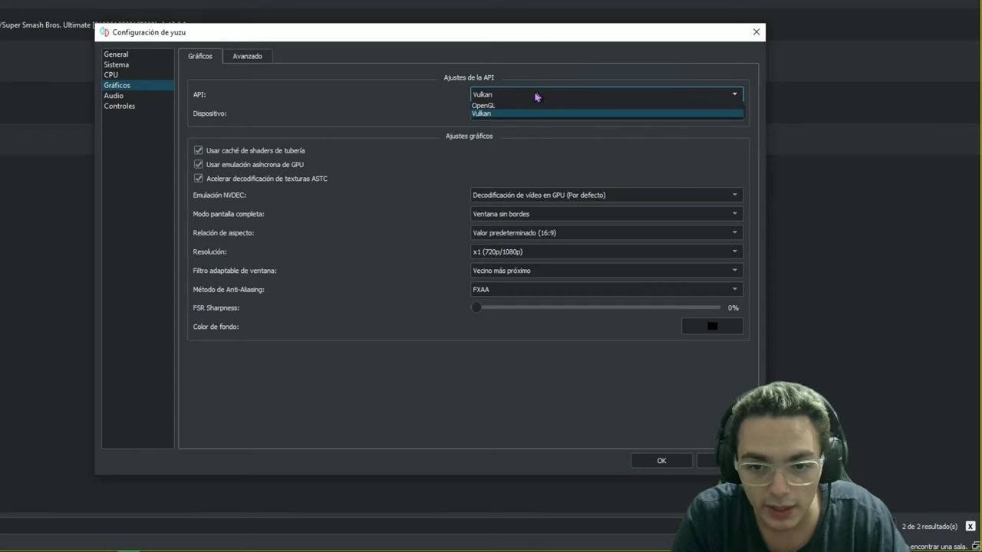
click(491, 114)
click(566, 118)
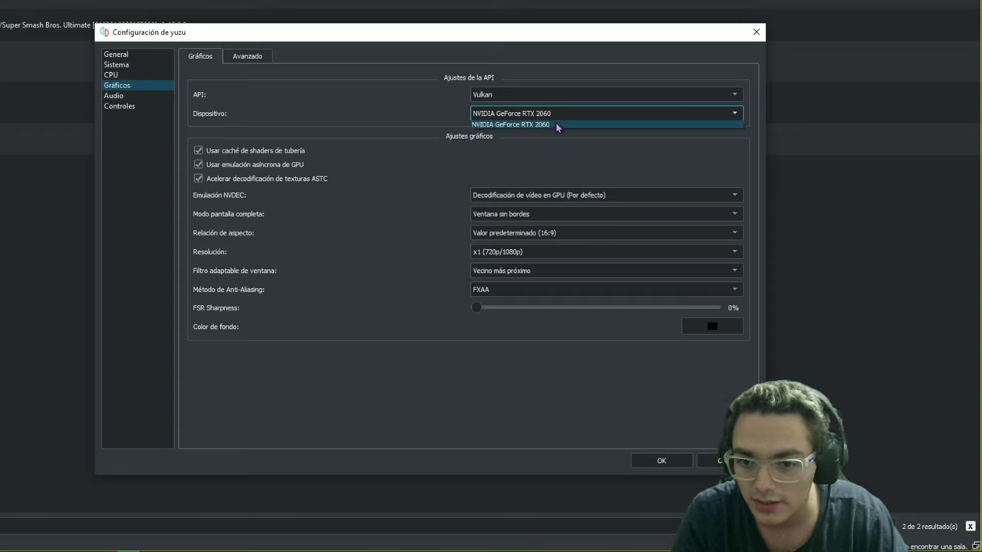
click(557, 125)
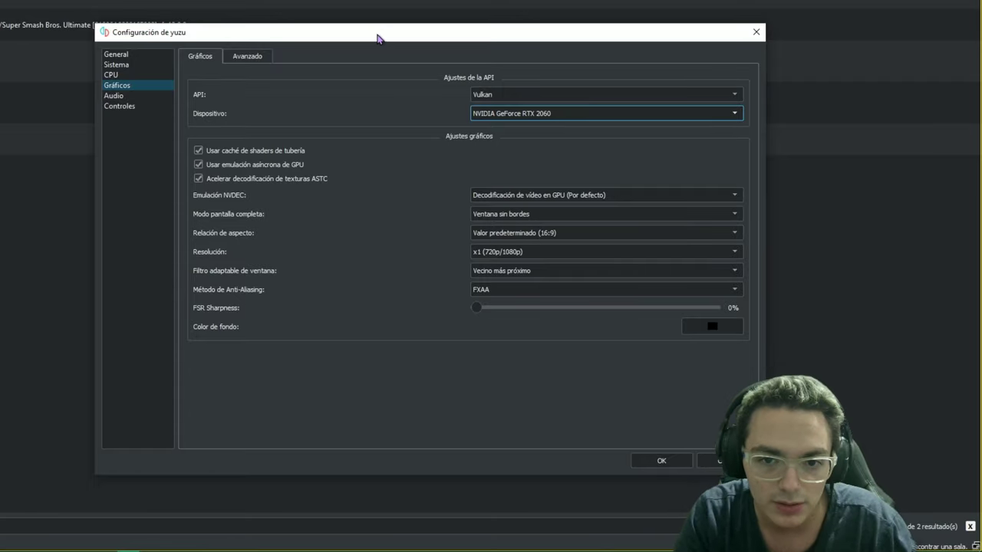
Step: Set the fullscreen mode to Ventana sin bordes and the aspect ratio to Valor predeterminado (16:9)
drag(377, 39, 532, 206)
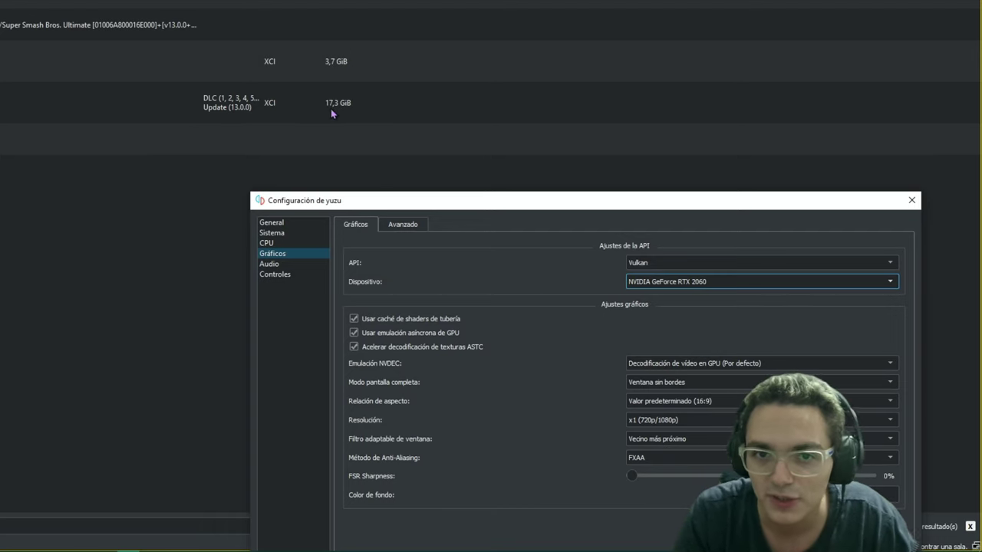
drag(414, 204, 280, 50)
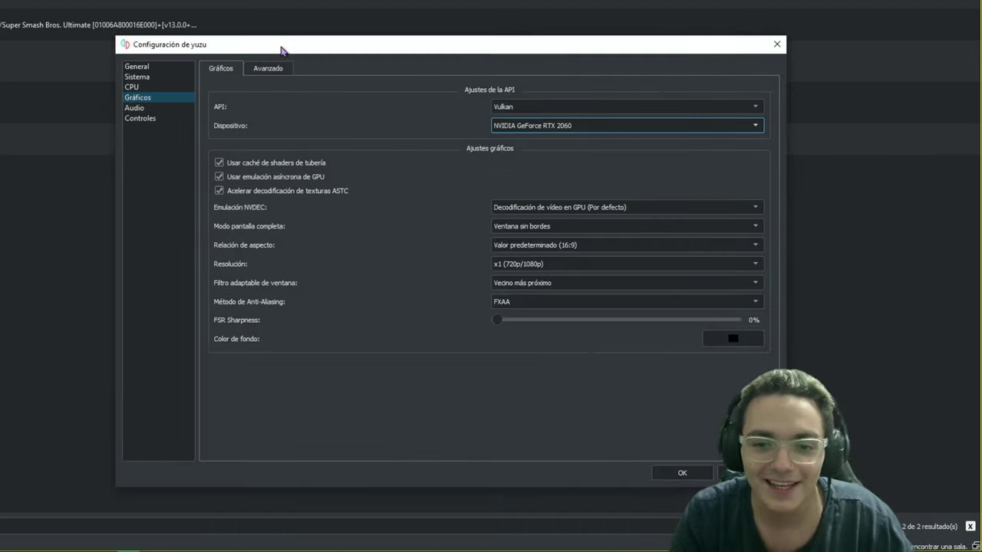
click(587, 233)
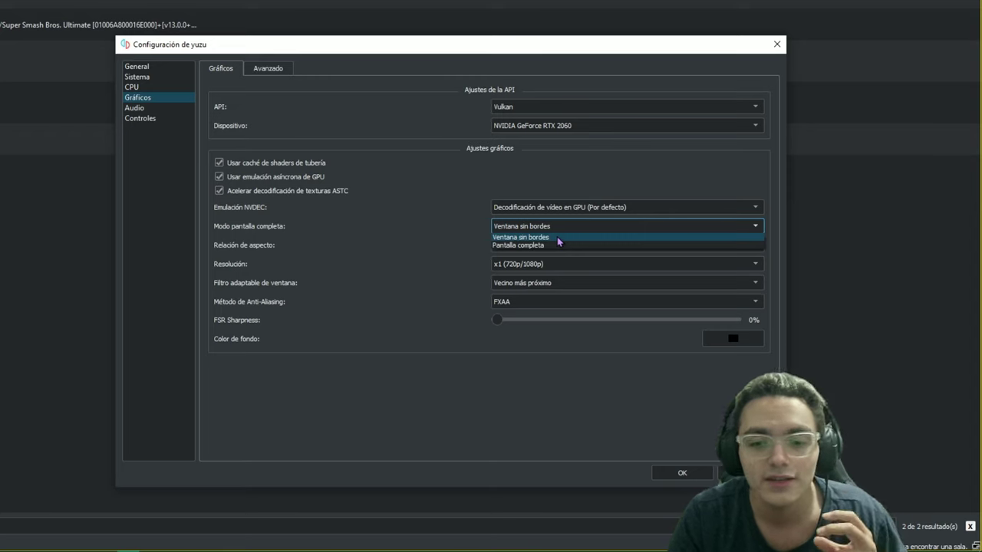
click(557, 238)
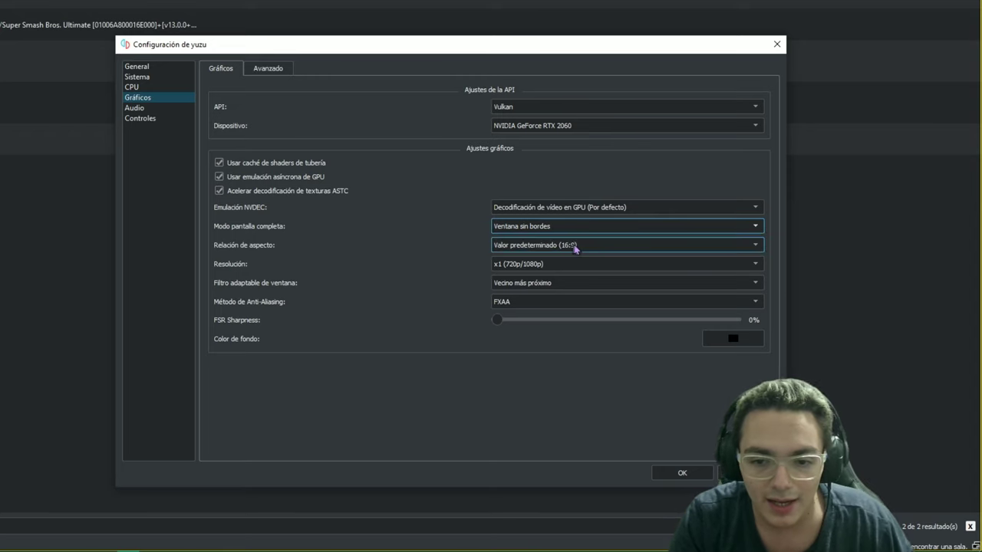
click(594, 247)
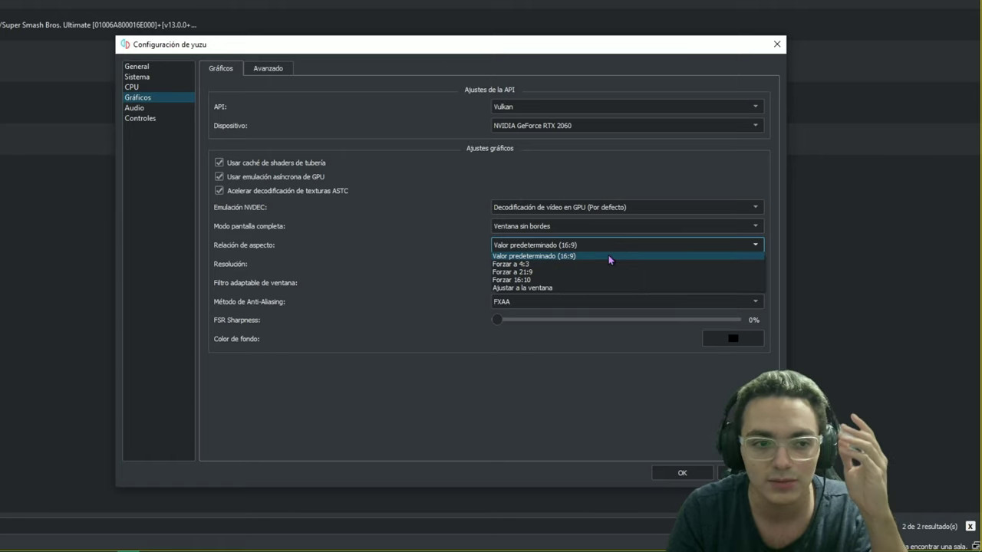
click(610, 258)
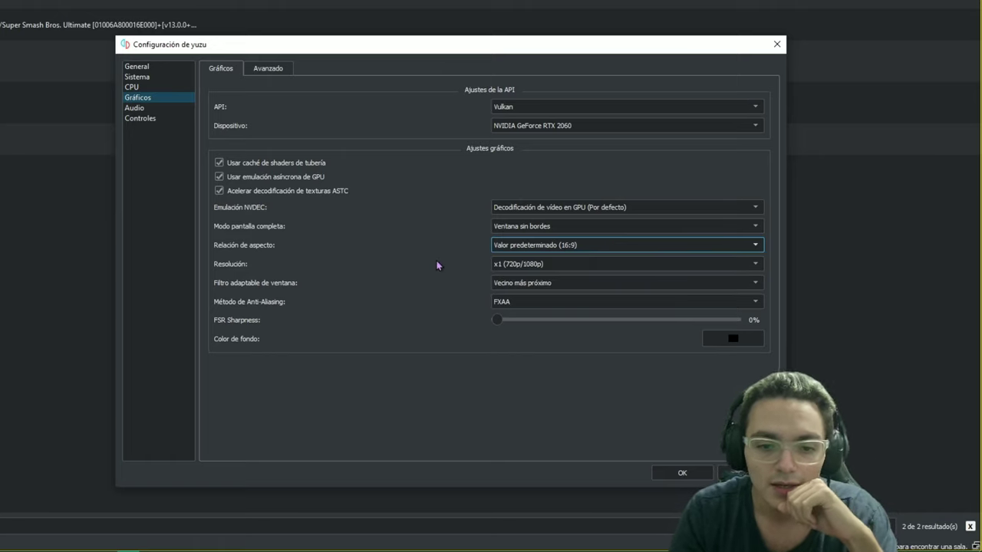
Step: Keep the resolution at x1 (720p/1080p) and set the window adapting filter to AMD FidelityFX Super Resolution (Solo Vulkan)
click(567, 264)
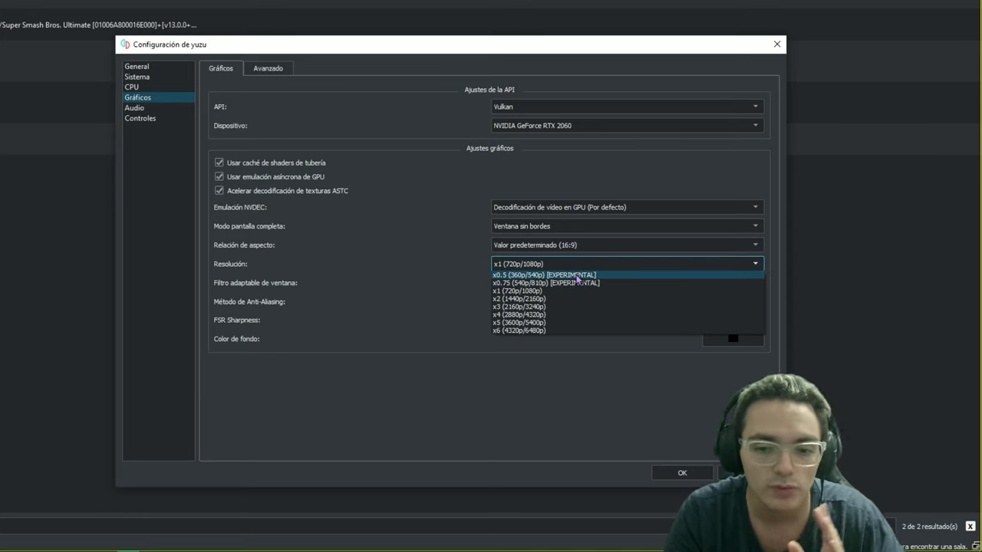
click(568, 283)
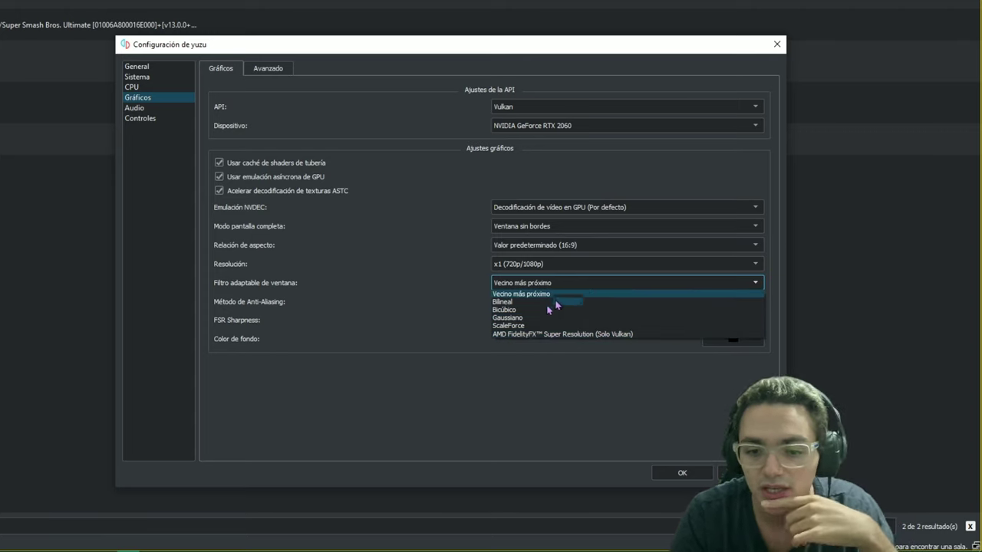
click(645, 335)
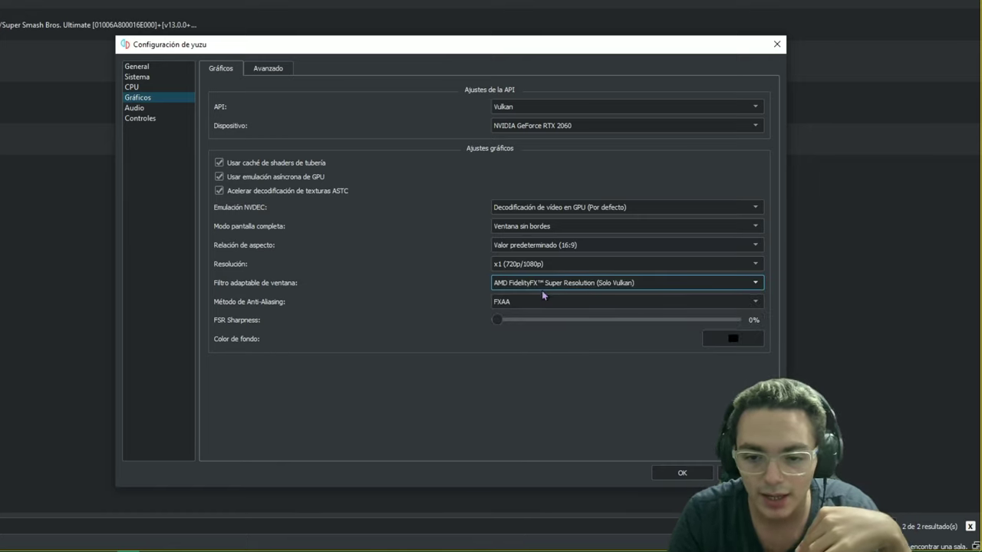
click(645, 282)
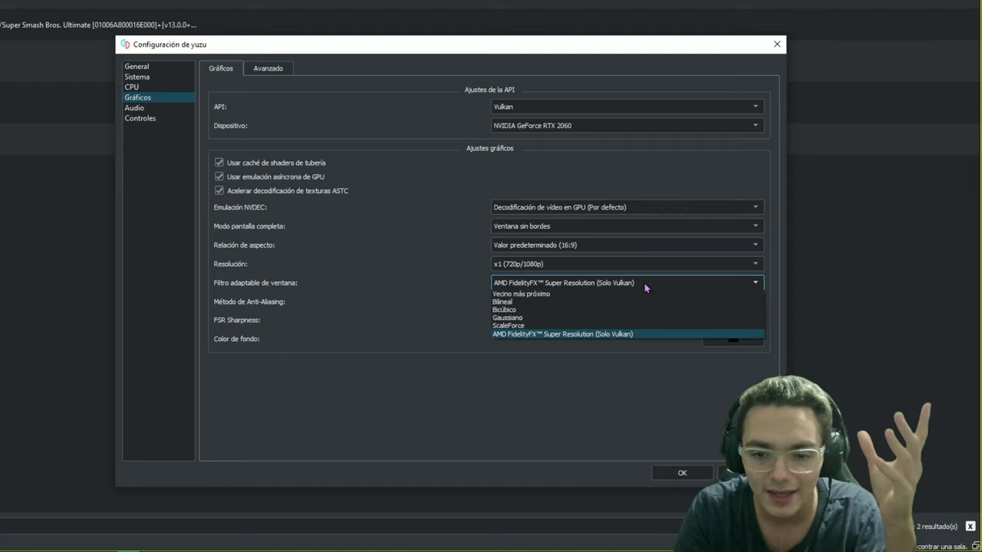
click(645, 283)
Step: Set the anti-aliasing method to Ninguno and keep FSR Sharpness at 0%
click(518, 304)
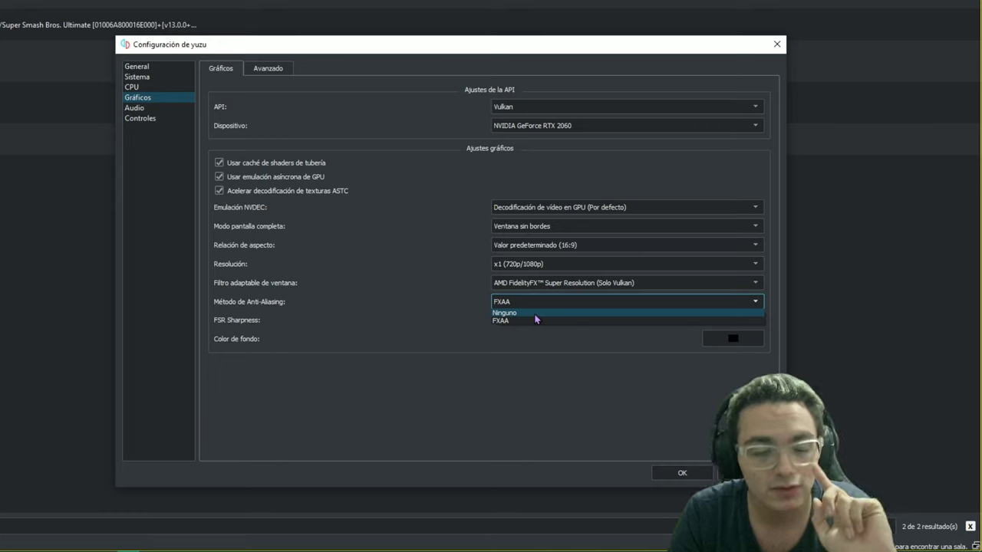
click(536, 314)
click(507, 304)
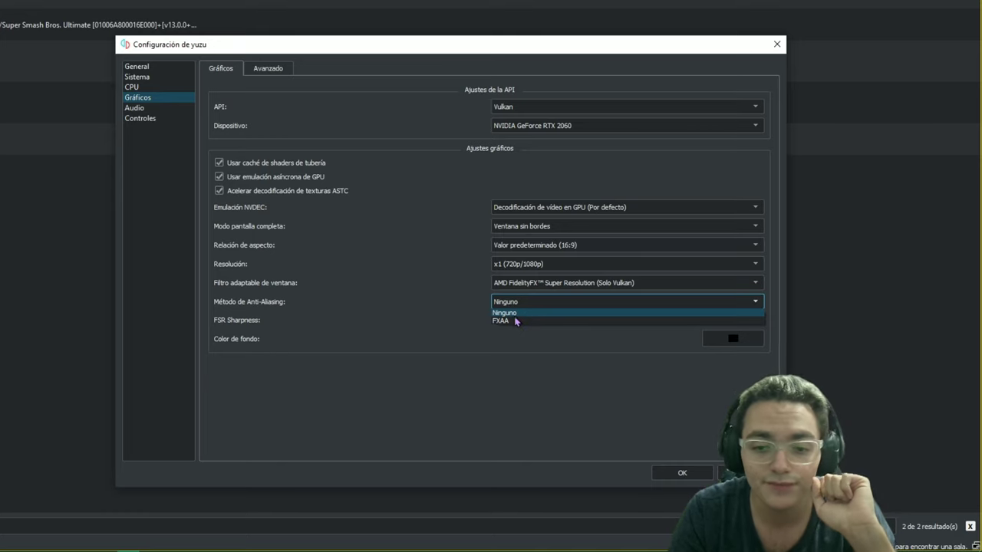
click(511, 321)
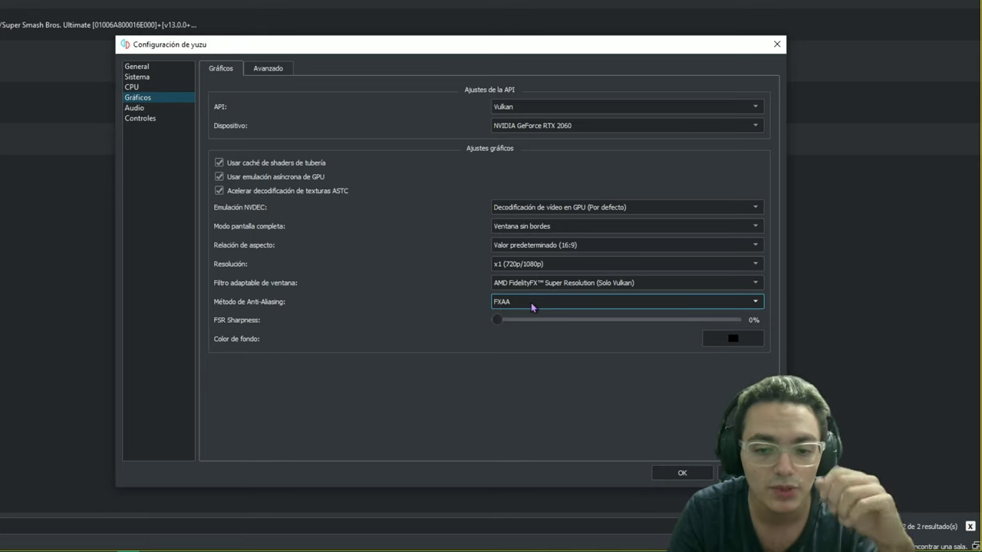
click(532, 307)
click(505, 314)
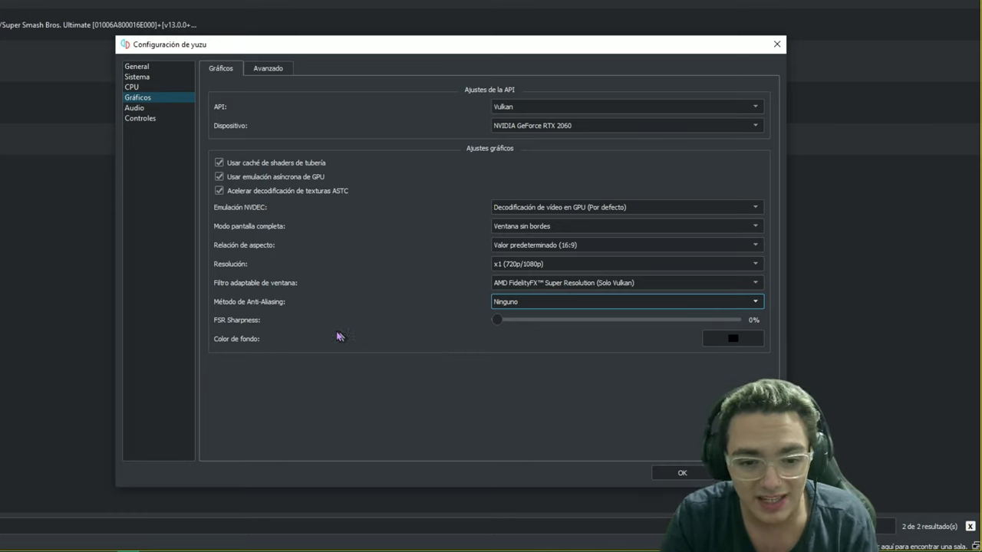
drag(498, 321, 477, 321)
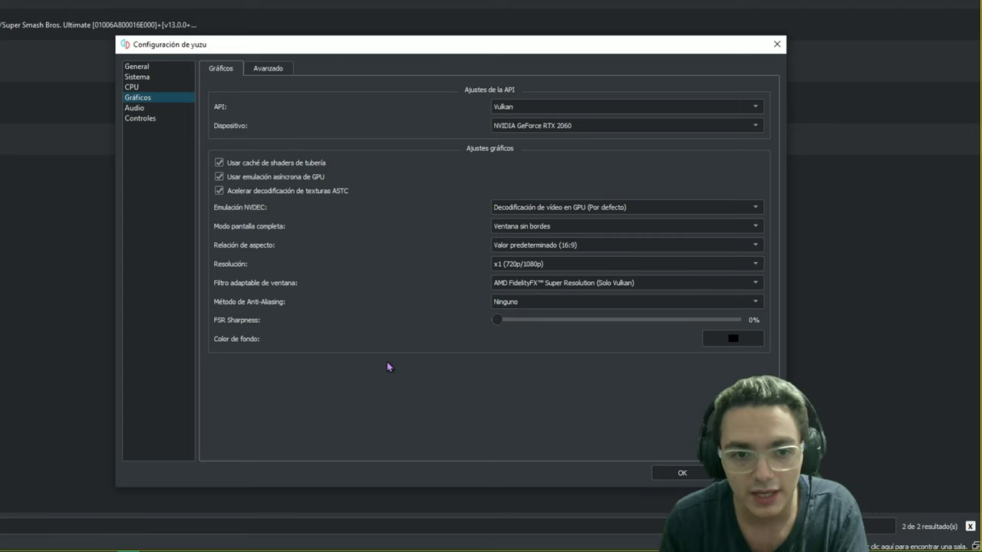
key(alt+Tab)
key(alt+Tab)
key(alt+Tab)
key(Escape)
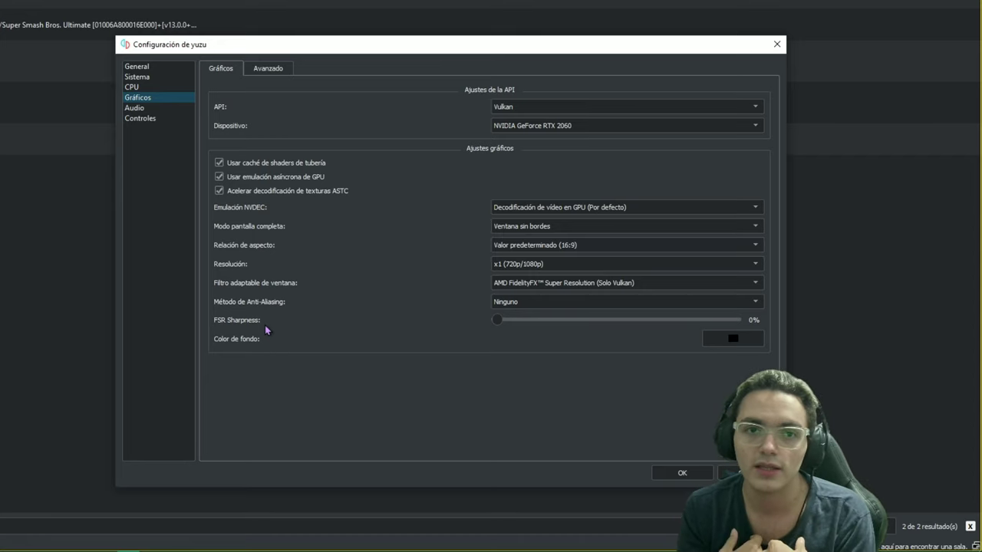
Step: Accept black (#000000) as the background color and keep the advanced graphics accuracy level at Extreme(very slow)
click(732, 339)
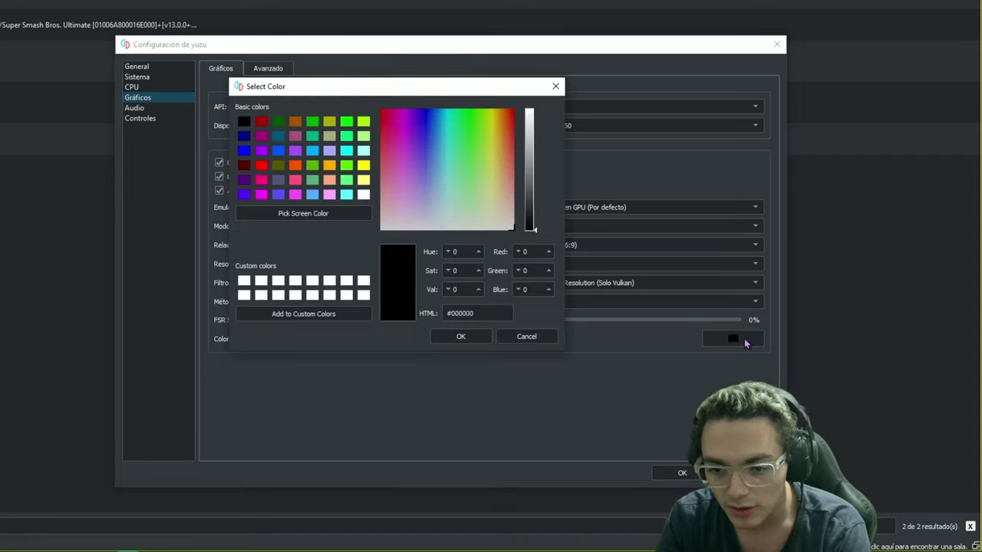
click(482, 335)
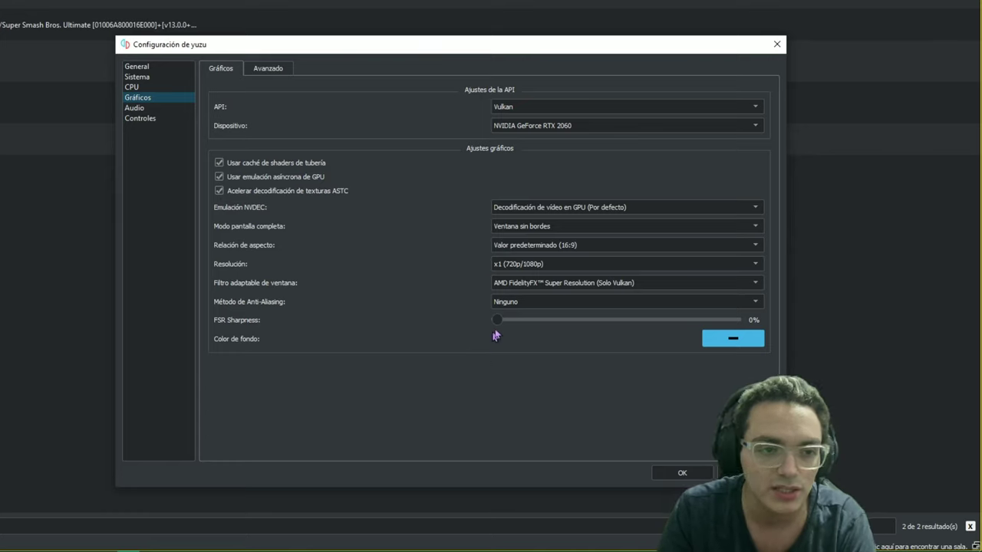
click(274, 72)
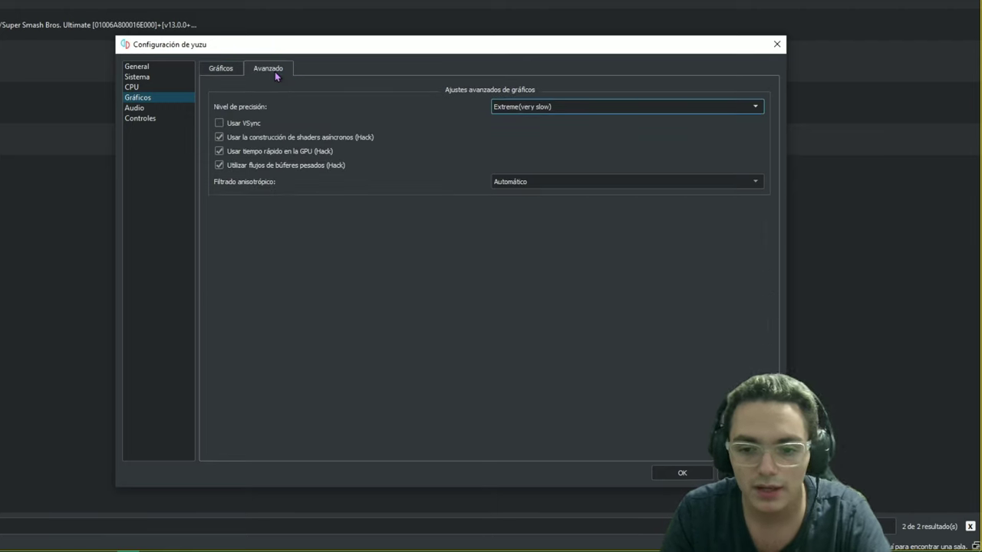
click(593, 115)
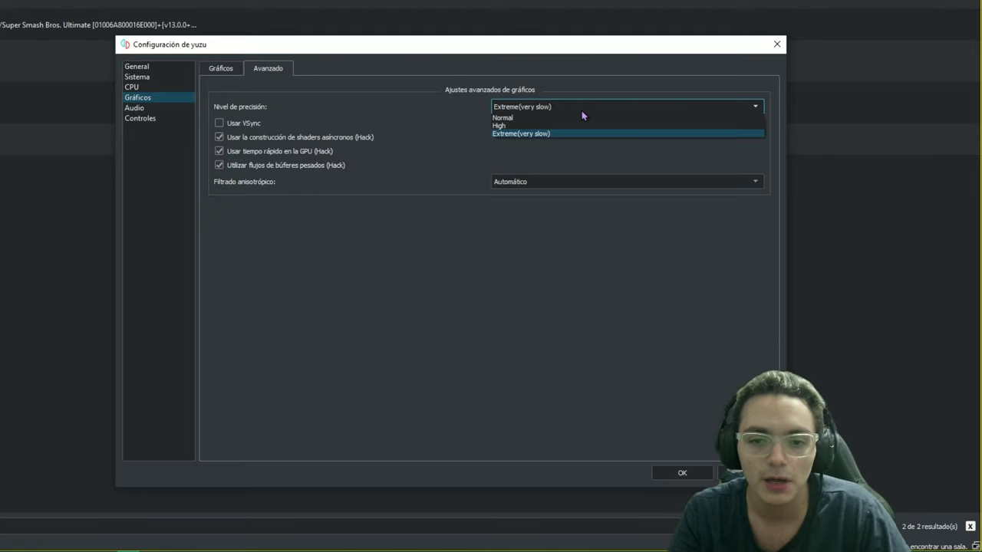
click(582, 111)
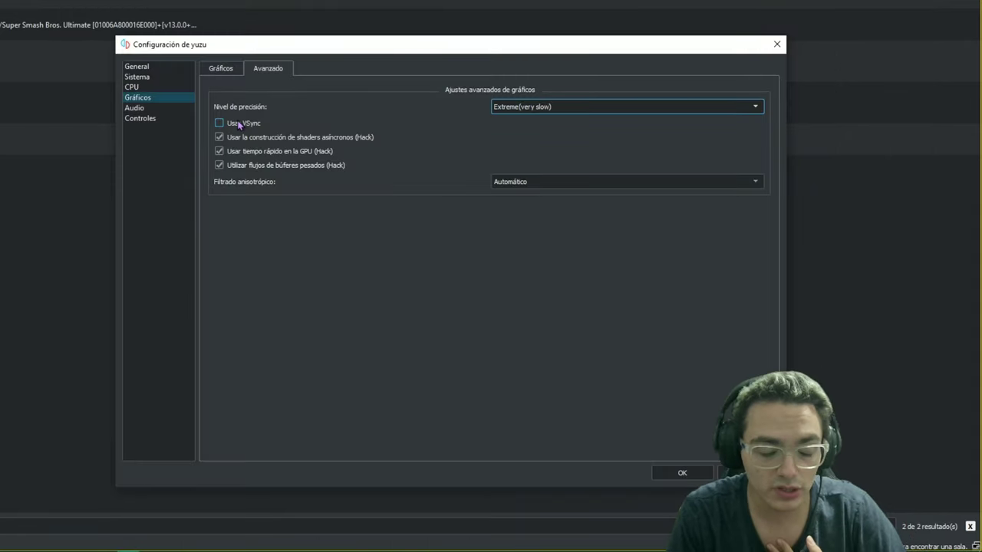
Step: Disable the advanced graphics hacks for asynchronous shader building, fast GPU time and heavy buffer flushes
drag(371, 47, 409, 53)
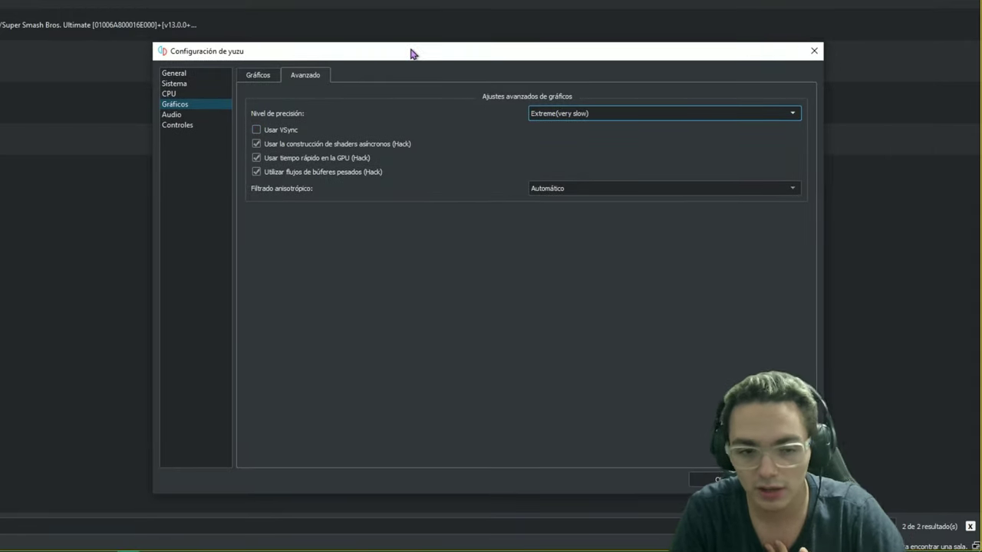
click(376, 146)
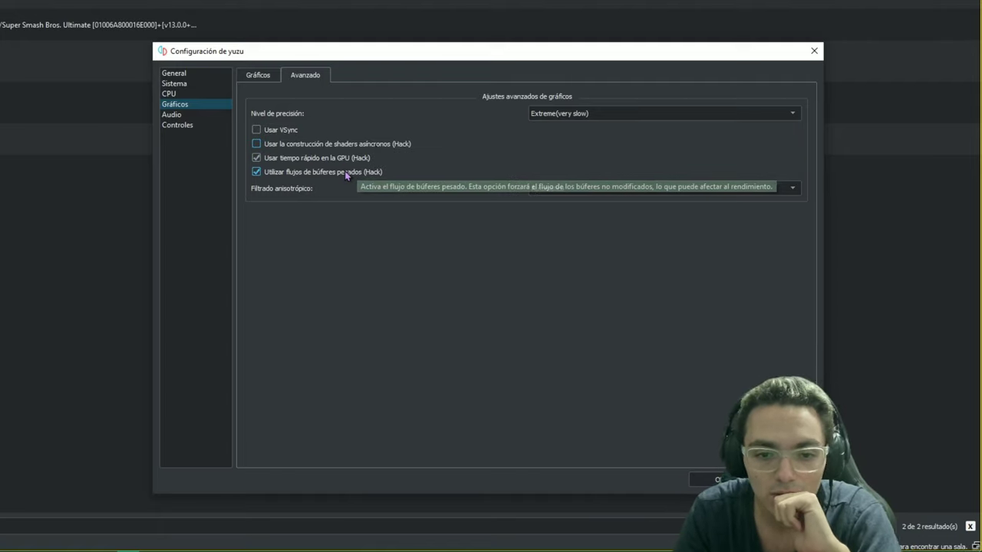
click(346, 174)
click(348, 159)
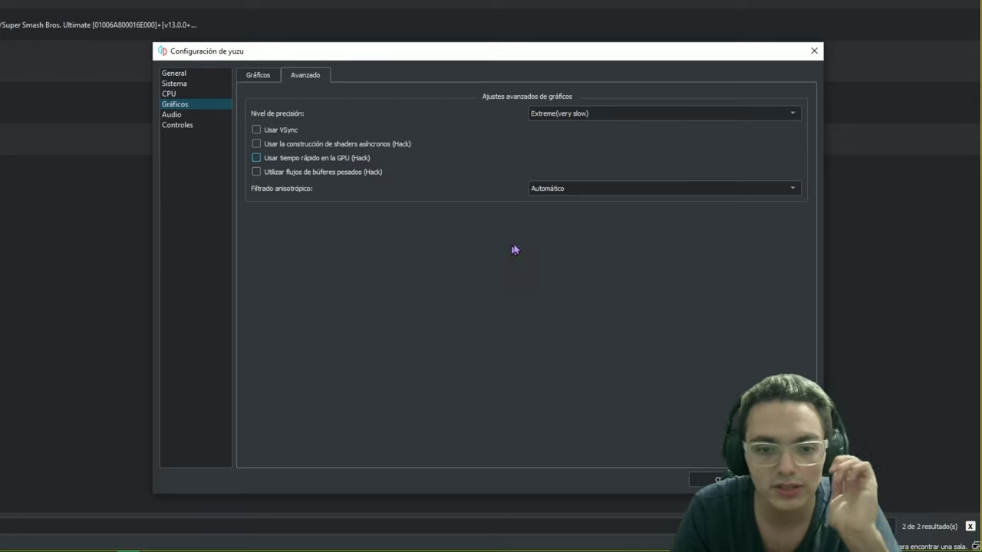
Step: Review the anisotropic filtering options and keep the setting at Automático, checking the basic graphics settings too
click(574, 190)
click(579, 198)
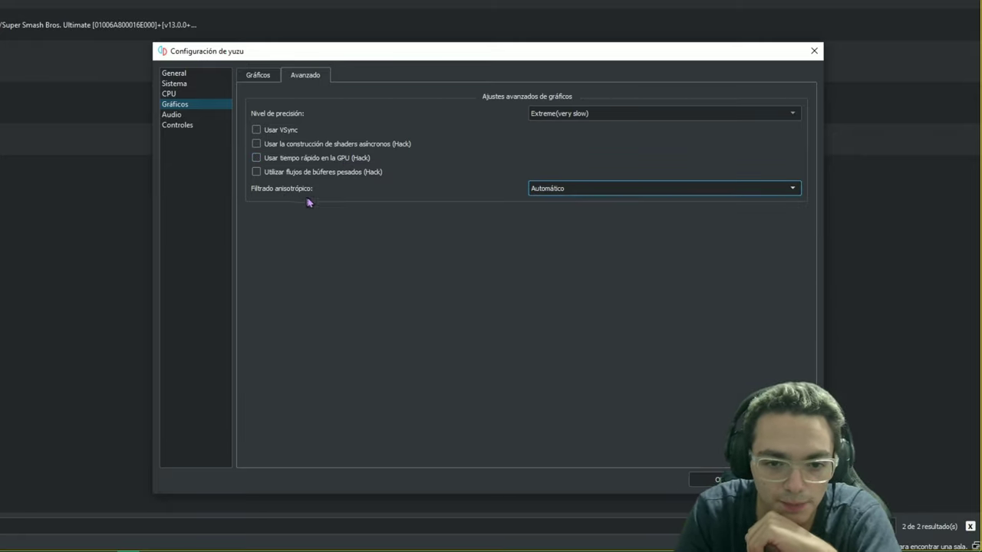
click(561, 190)
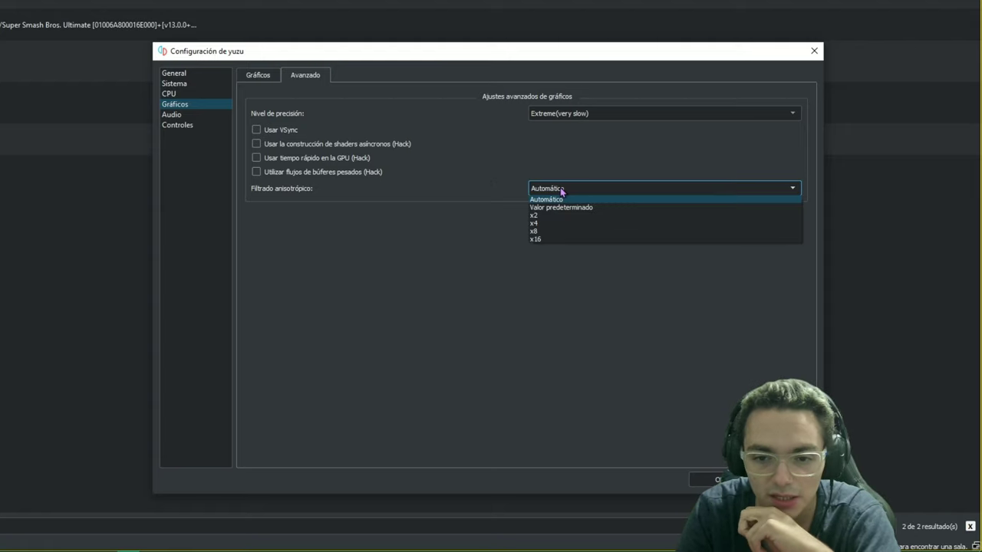
click(561, 190)
click(258, 75)
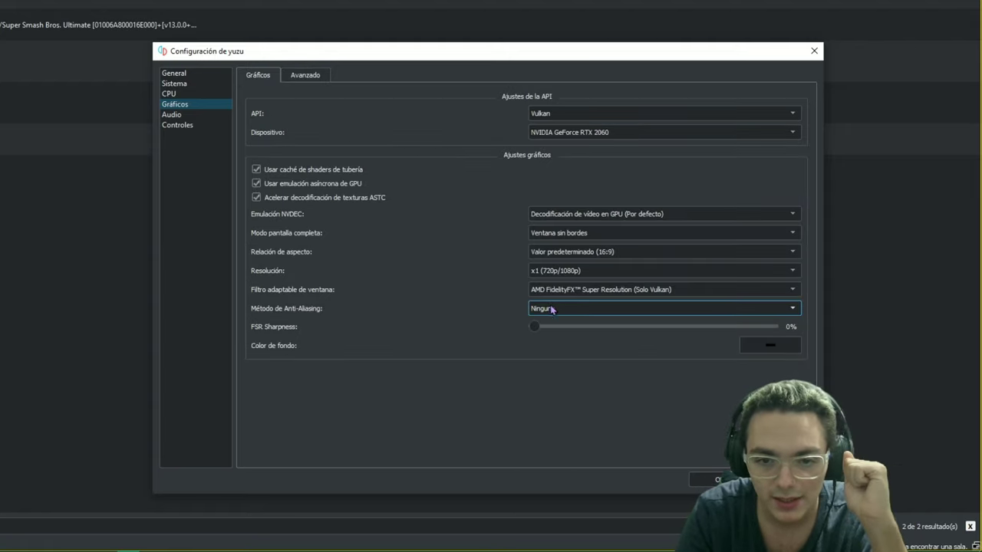
click(305, 74)
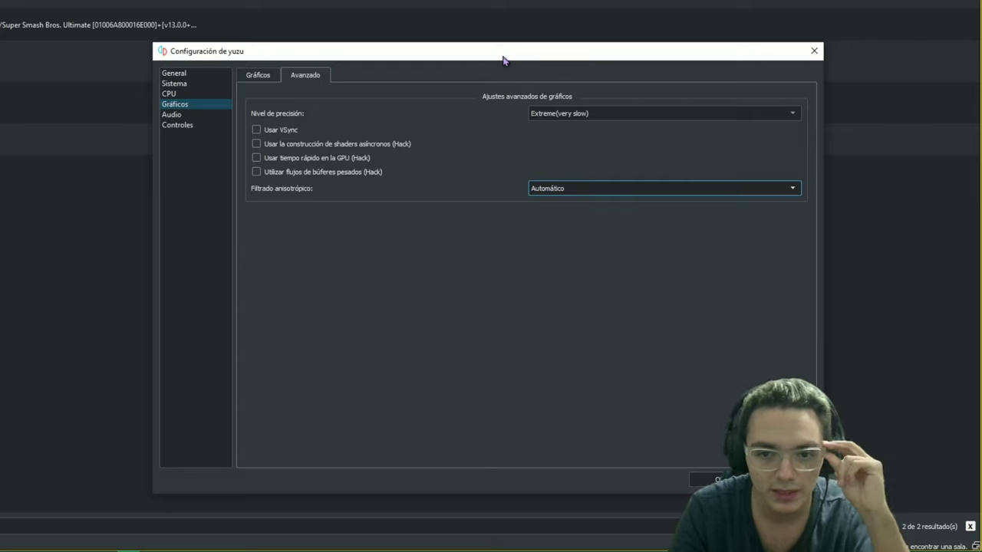
Step: Switch the graphics API to OpenGL and keep its shader support at SPIR-V (Experimental, Mesa Only)
drag(504, 60, 609, 74)
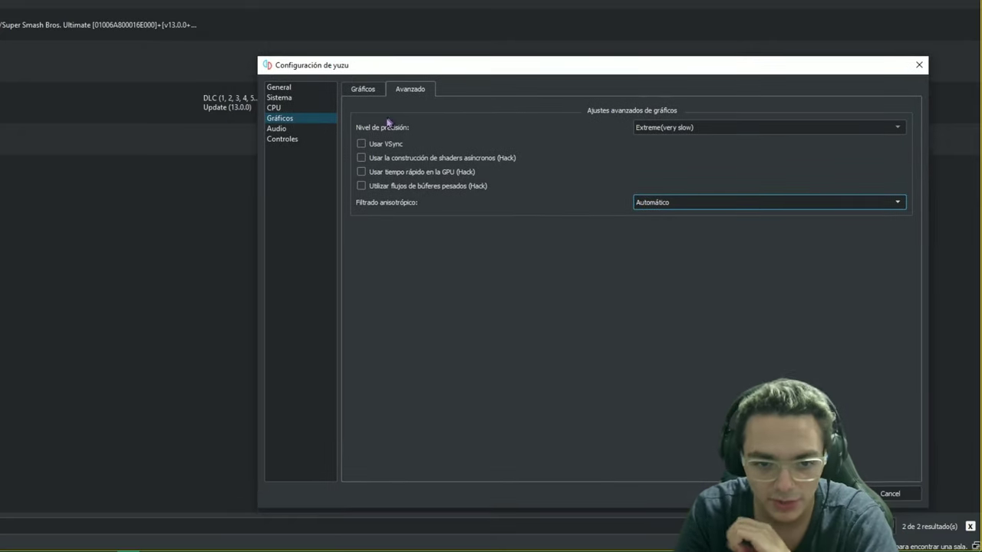
click(306, 118)
click(675, 127)
click(678, 142)
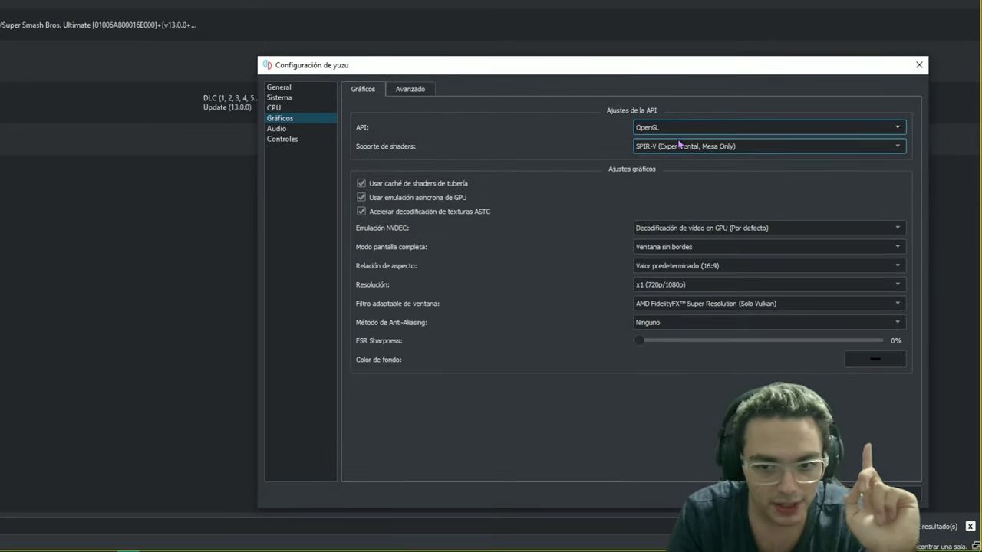
click(702, 147)
Step: Set the NVDEC emulation to Decodificación de vídeo en la CPU and keep the full-screen mode at Ventana sin bordes
click(771, 227)
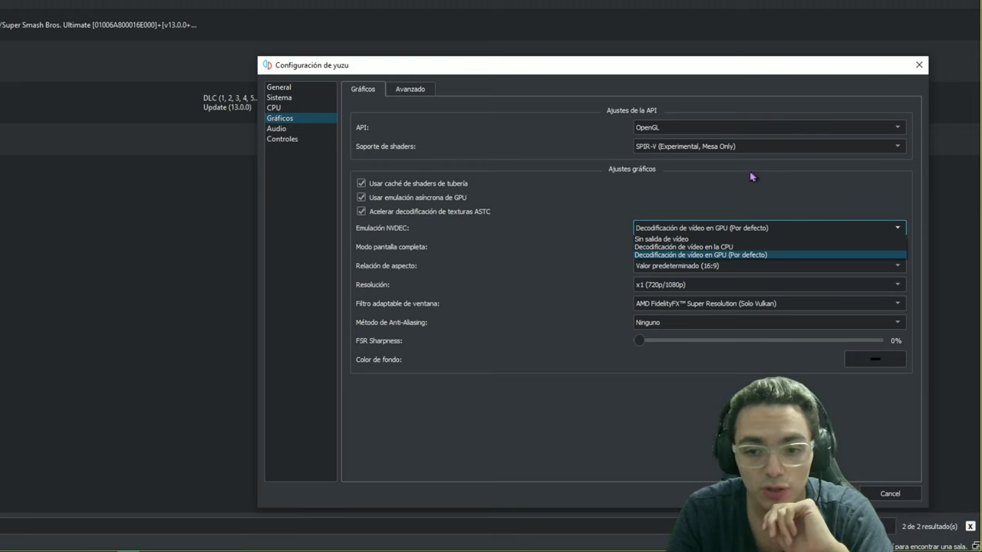
click(716, 183)
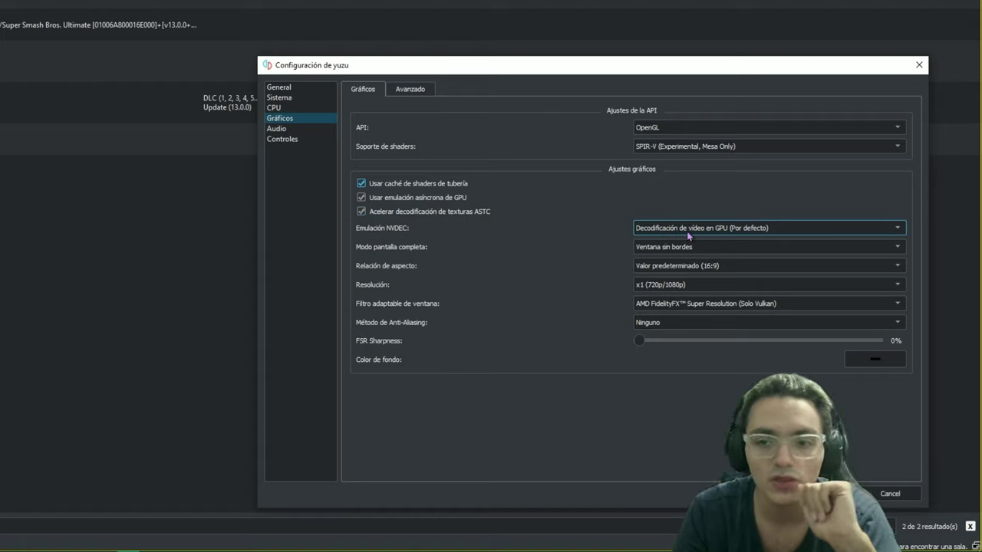
click(742, 234)
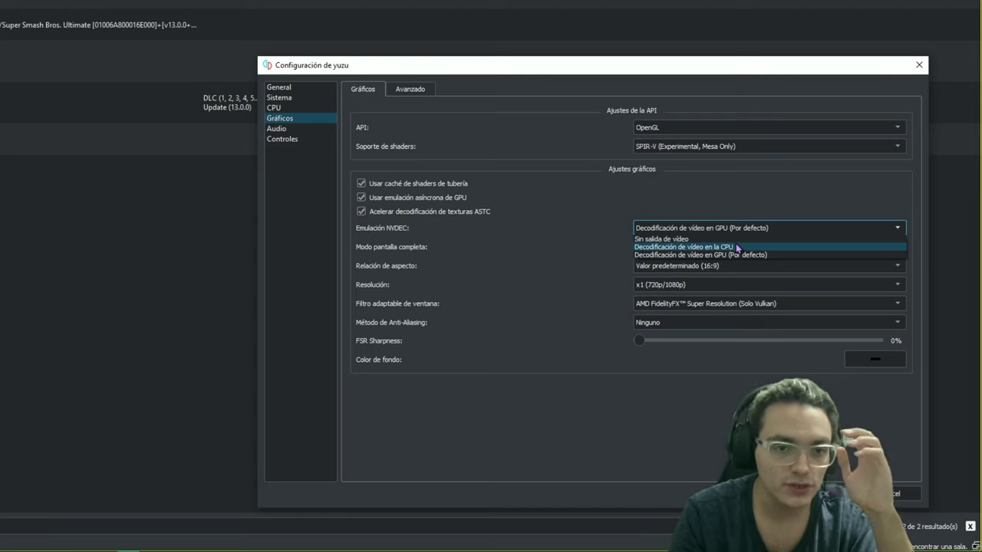
click(738, 247)
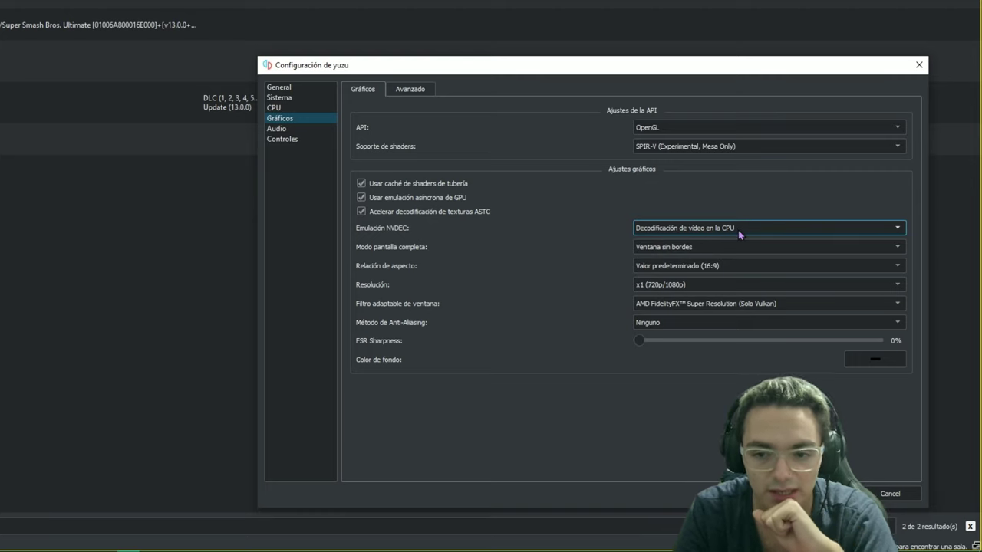
click(708, 243)
click(695, 249)
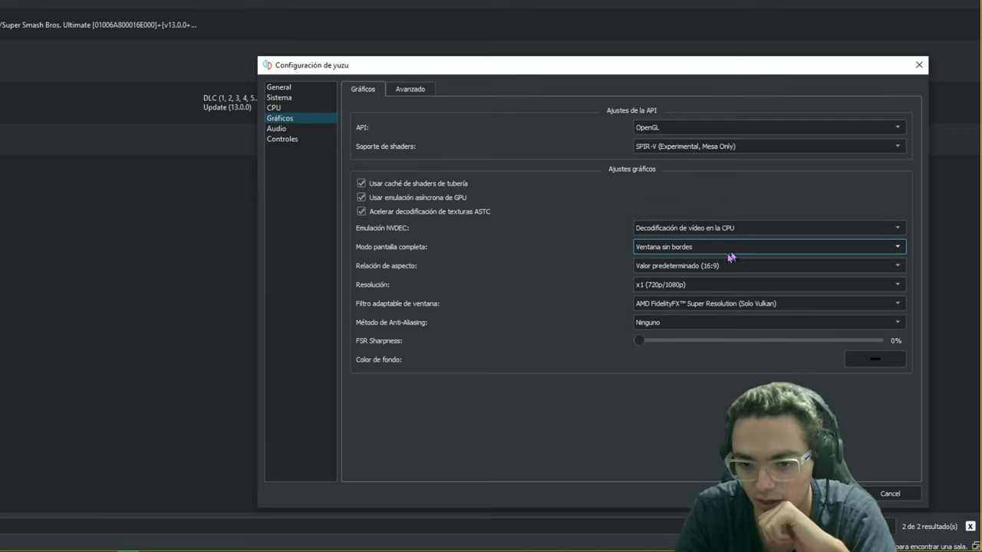
Step: Try Sin salida de vídeo for the NVDEC emulation and return it to Decodificación de vídeo en GPU (Por defecto)
click(729, 228)
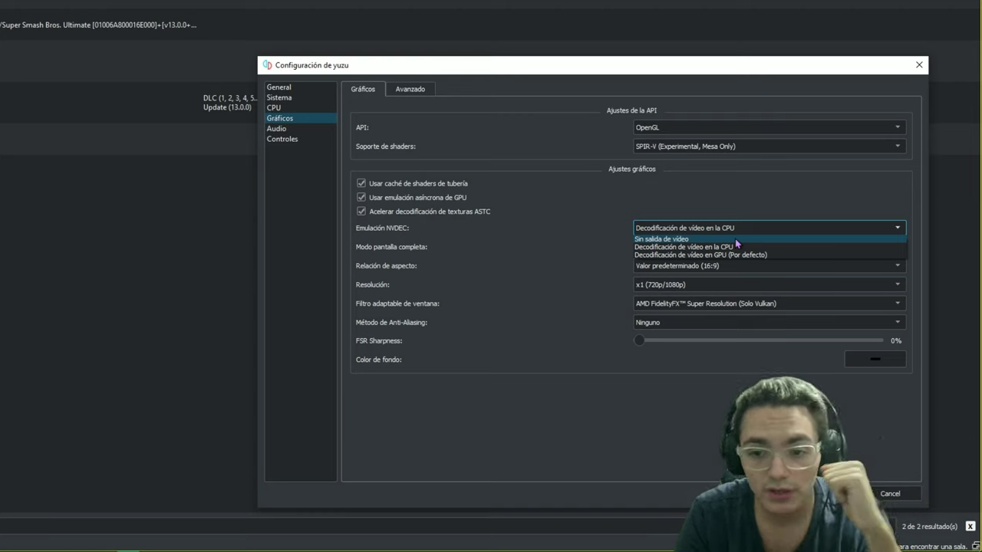
click(735, 239)
click(723, 226)
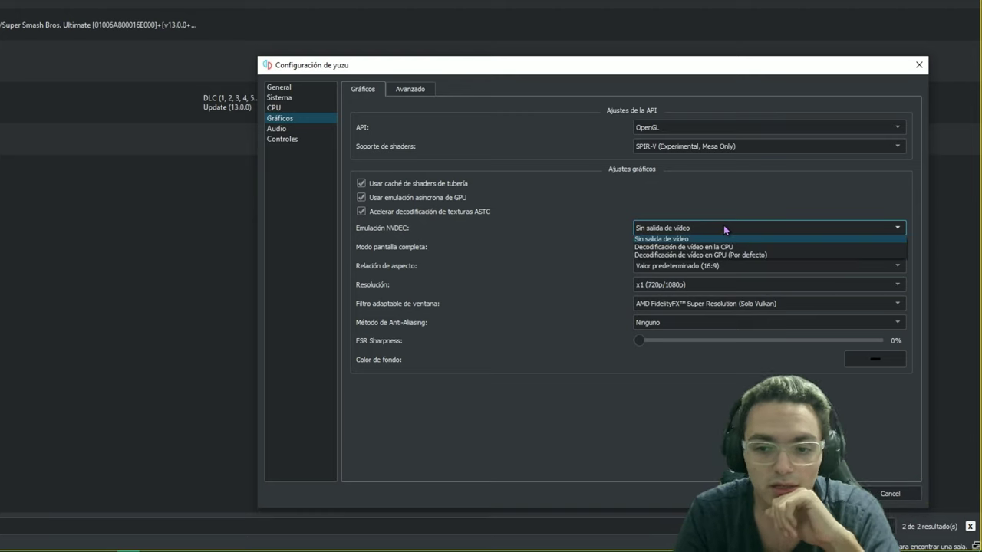
click(726, 254)
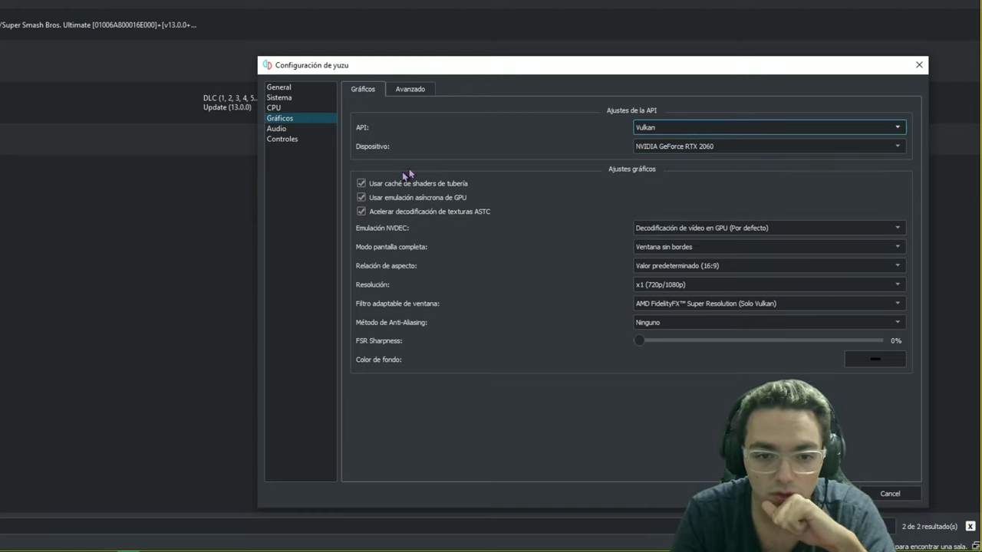